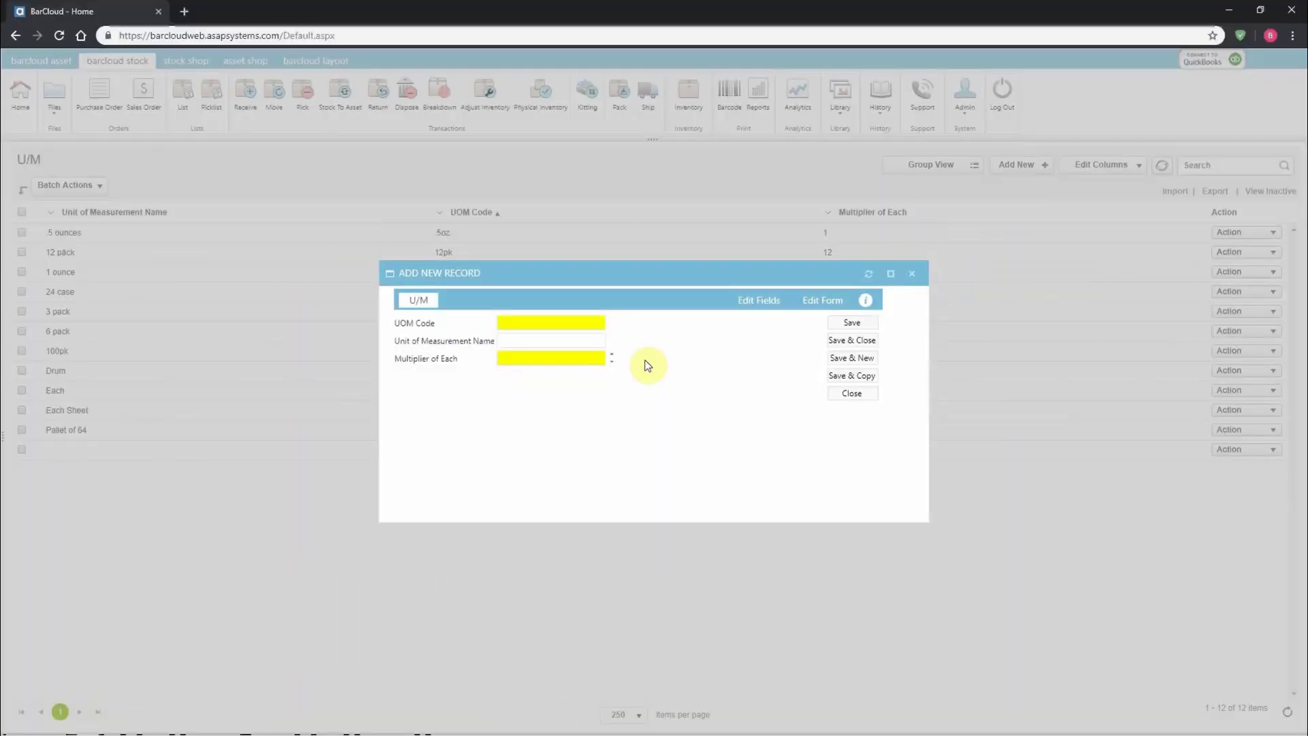
Go to the unit of measure code and multiplier-of-each fields on the U/M record.
click(545, 325)
click(555, 357)
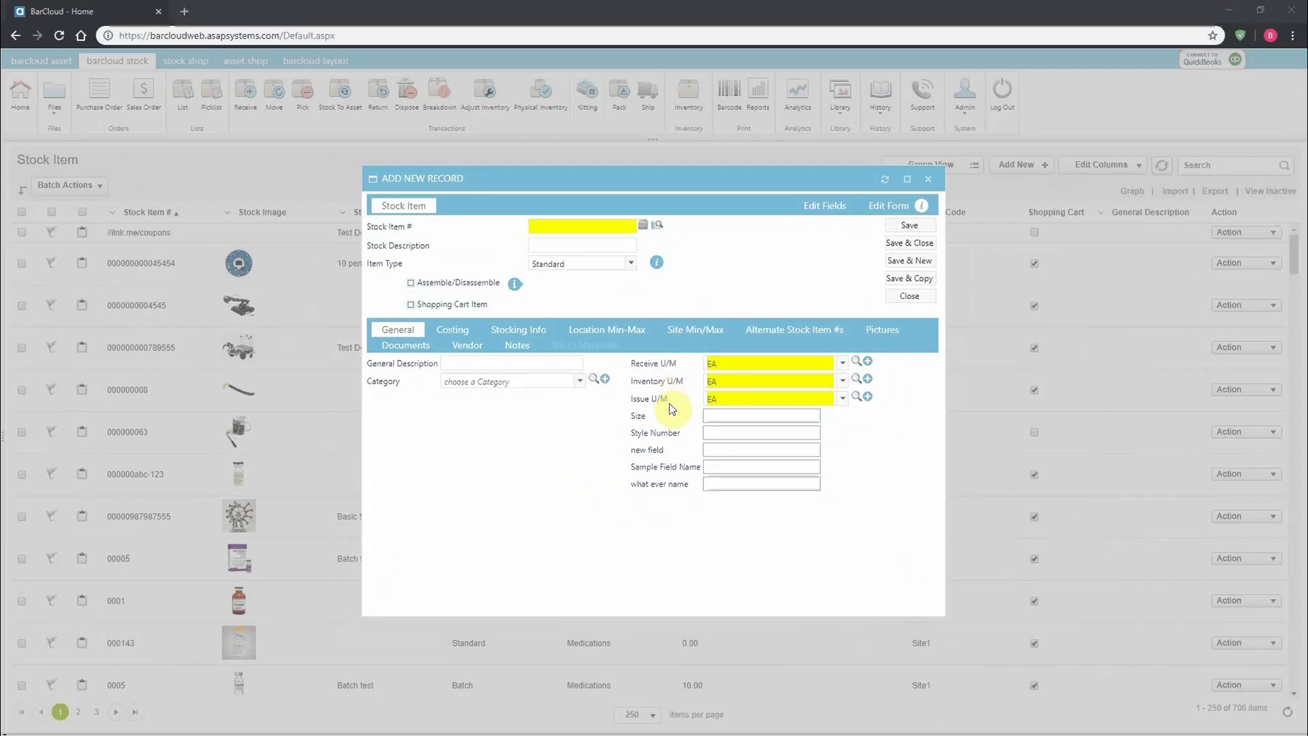
Choose '24 case' as the new stock item's Receive U/M.
click(841, 362)
click(821, 466)
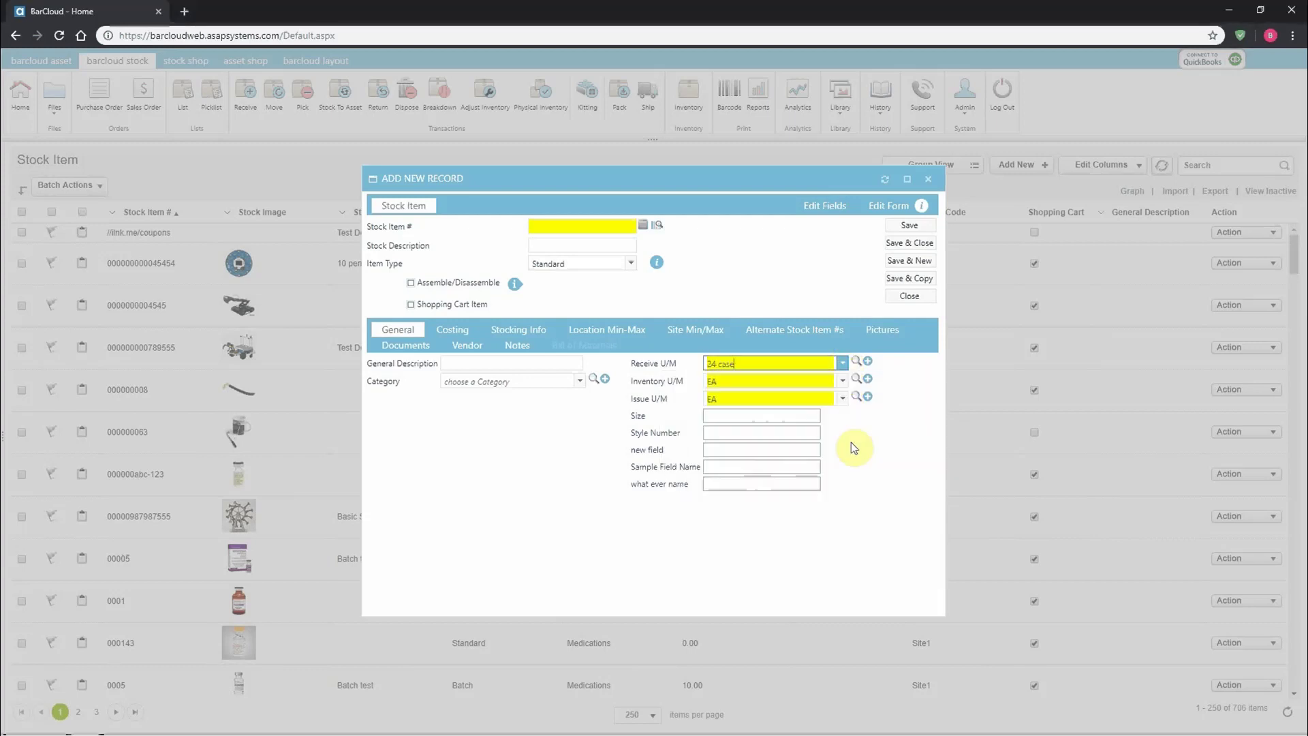